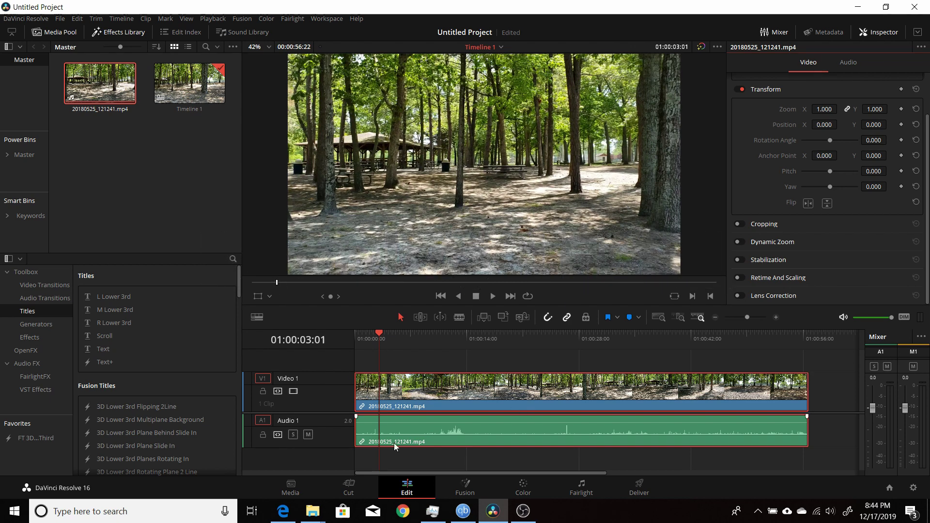
Step: Visit the Cut page, return to Edit, then fit the whole park clip with Full Extent Zoom
left_click(346, 497)
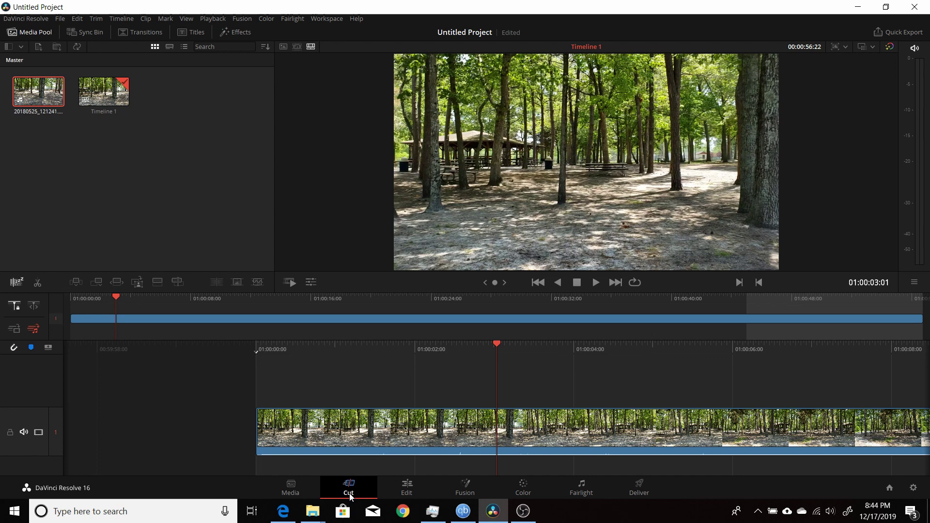
left_click(407, 486)
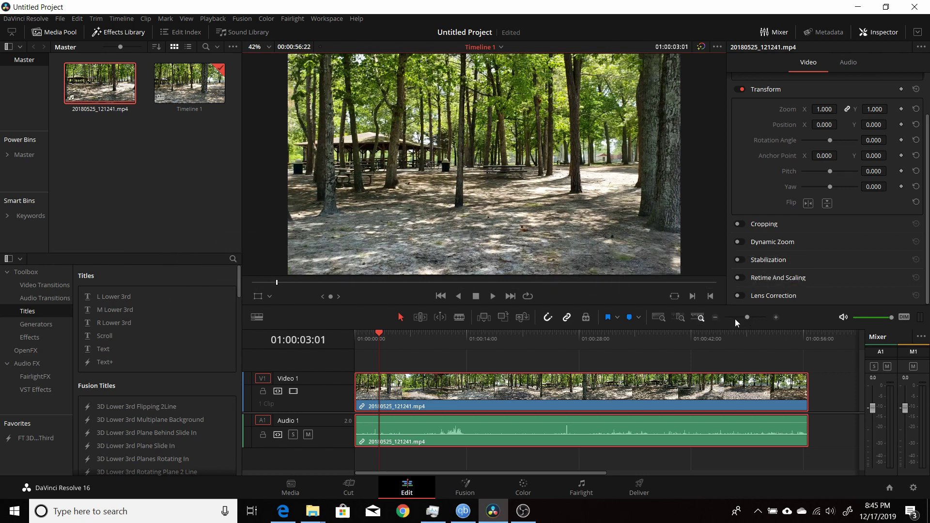
left_click_drag(745, 318, 746, 318)
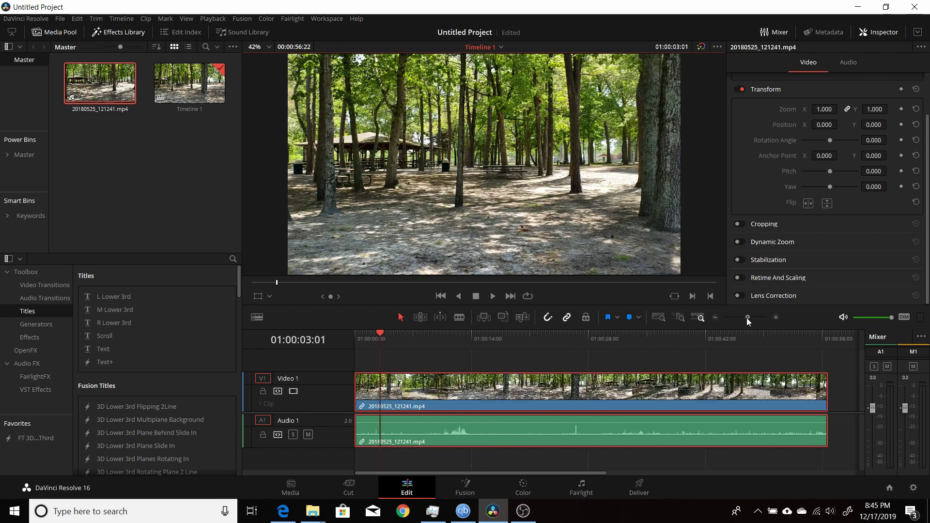
left_click(660, 316)
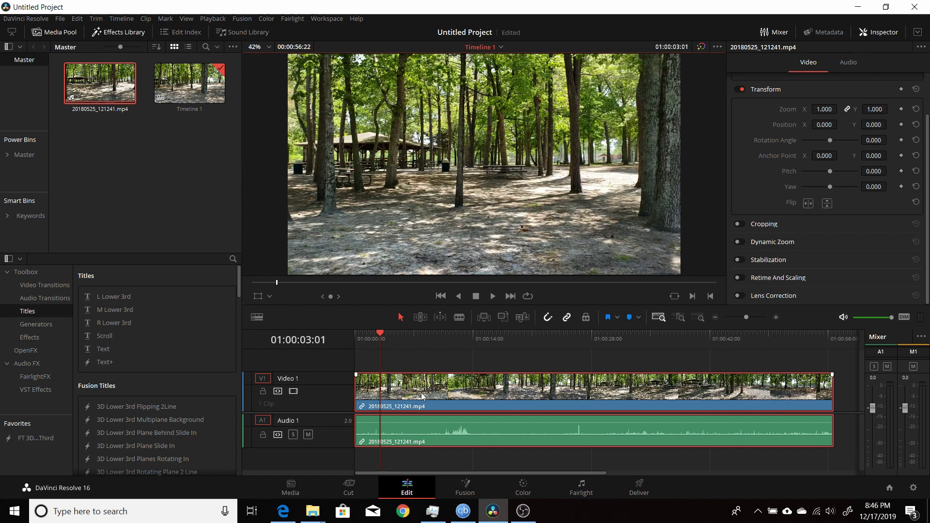
Step: Try Detail Zoom and Custom Zoom, then step the timeline zoom out twice
left_click(681, 318)
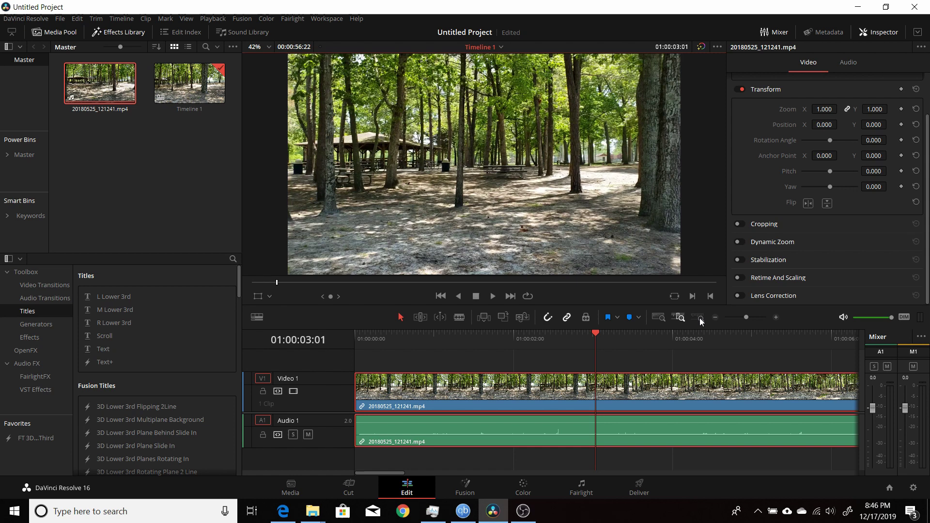
left_click(700, 317)
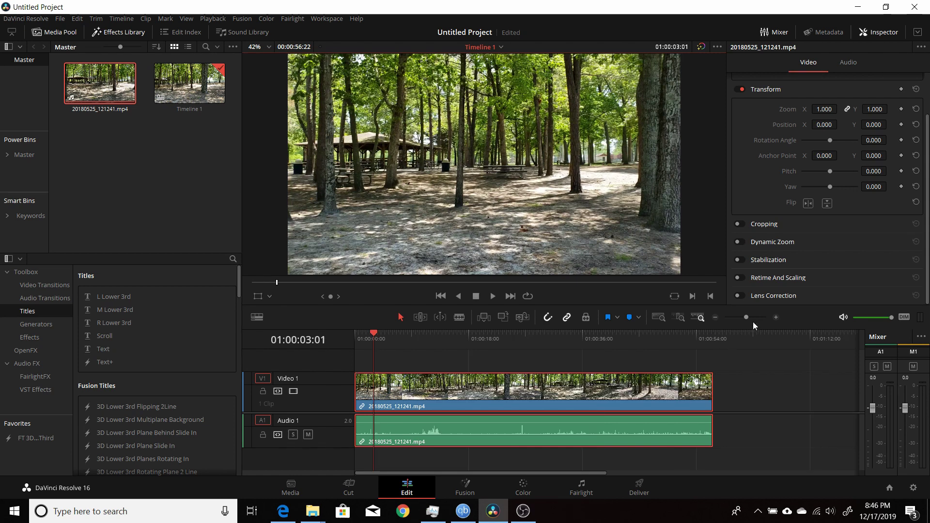
left_click_drag(748, 320, 754, 317)
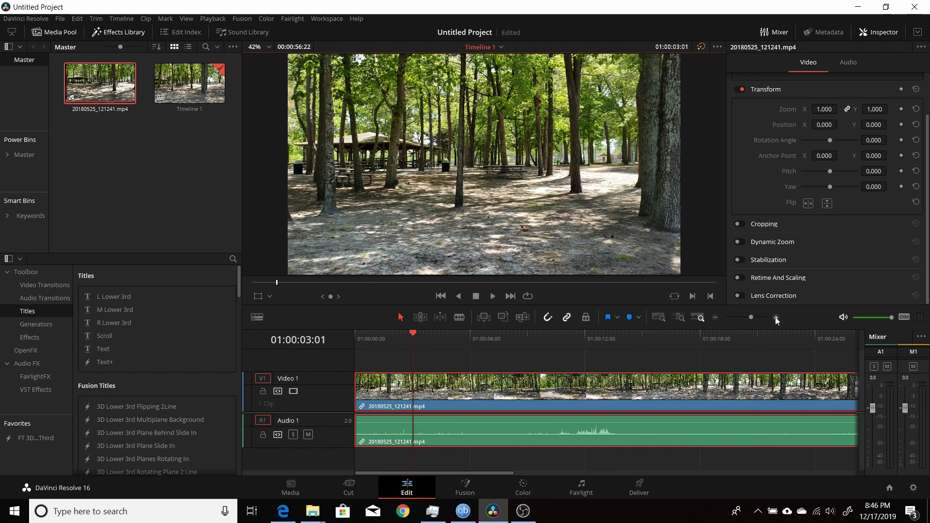
left_click(715, 317)
left_click(715, 318)
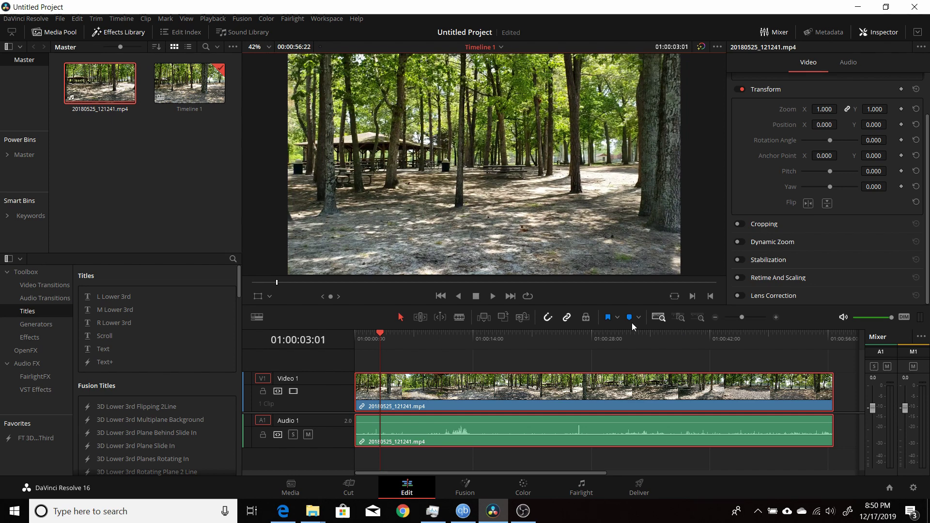
Step: Nudge the Audio Track Height slider slightly higher in Timeline View Options
left_click(257, 317)
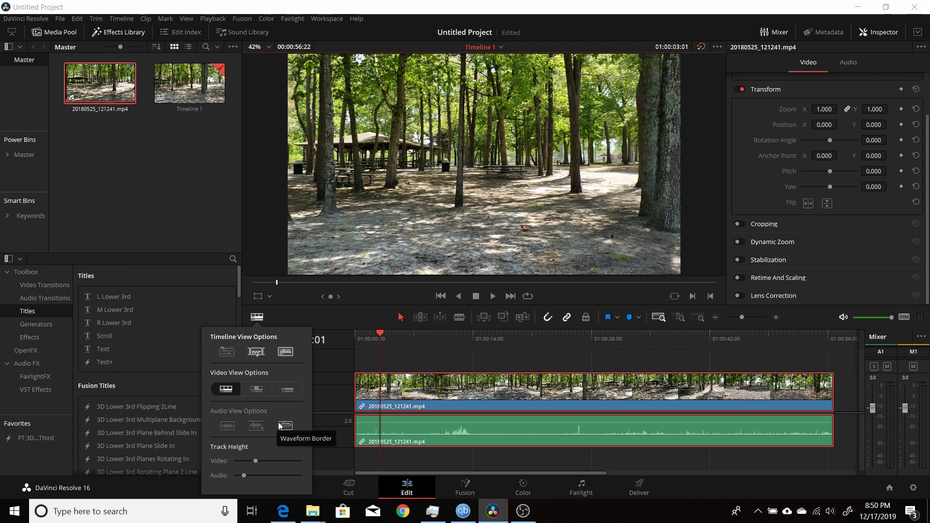
left_click(255, 461)
left_click(245, 476)
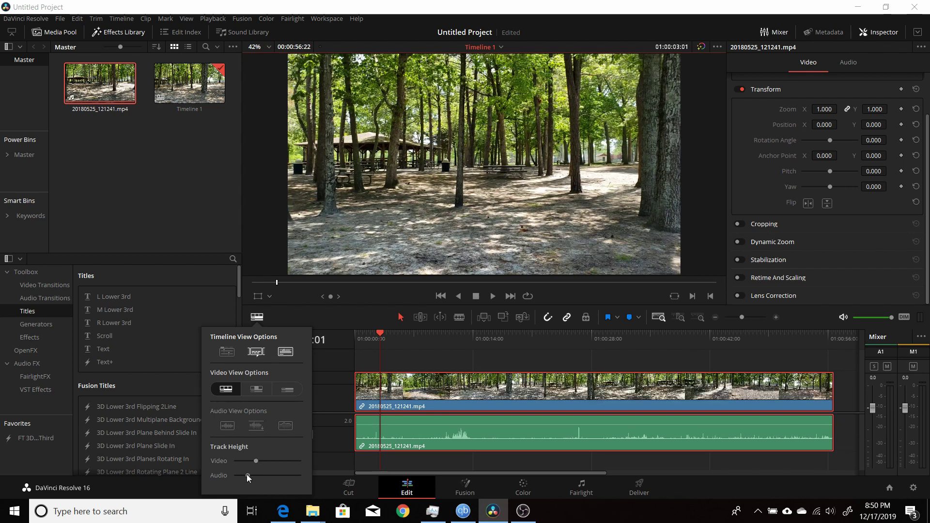
left_click_drag(243, 475, 244, 475)
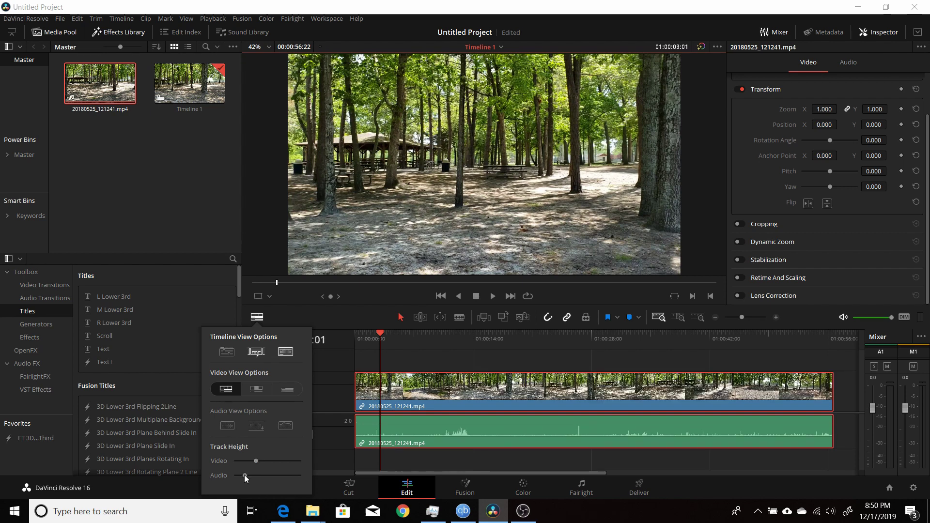
left_click(294, 314)
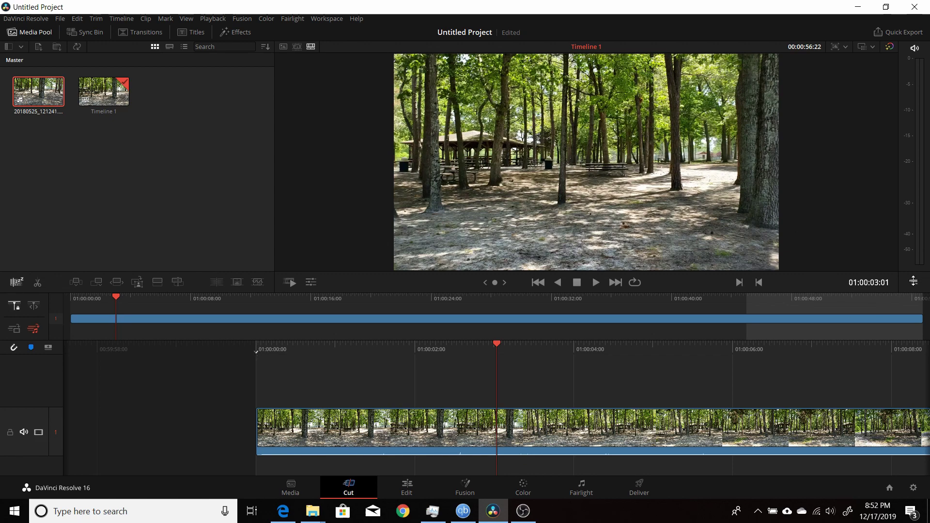
Step: Narrow the Cut page media pool to widen the viewer, and fine-tune the viewer's height
mouse_move(912, 280)
left_mouse_down()
mouse_move(912, 194)
mouse_move(912, 290)
left_mouse_up()
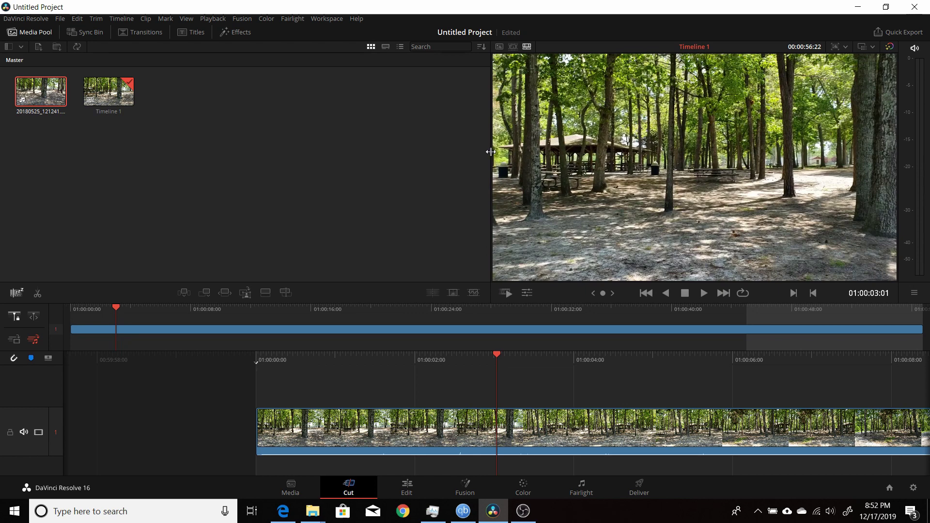
left_click_drag(491, 150, 292, 178)
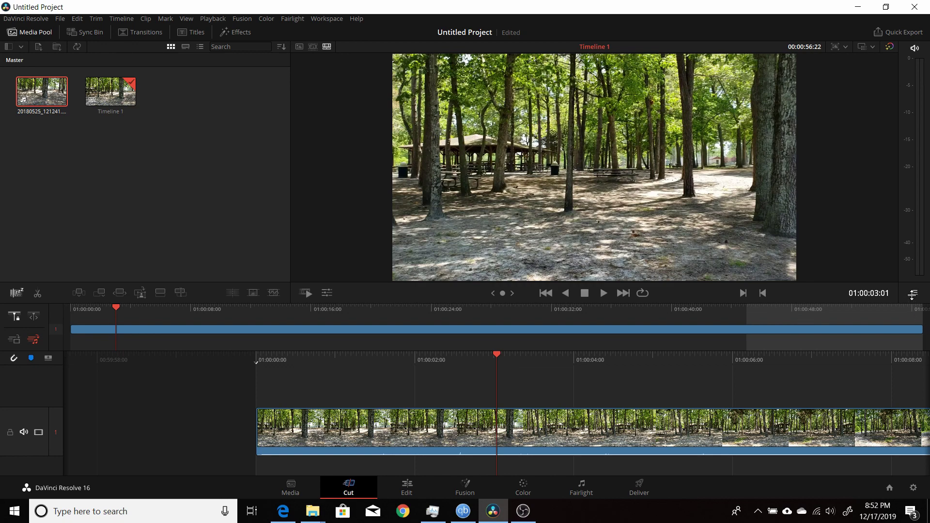
left_click_drag(913, 297, 889, 309)
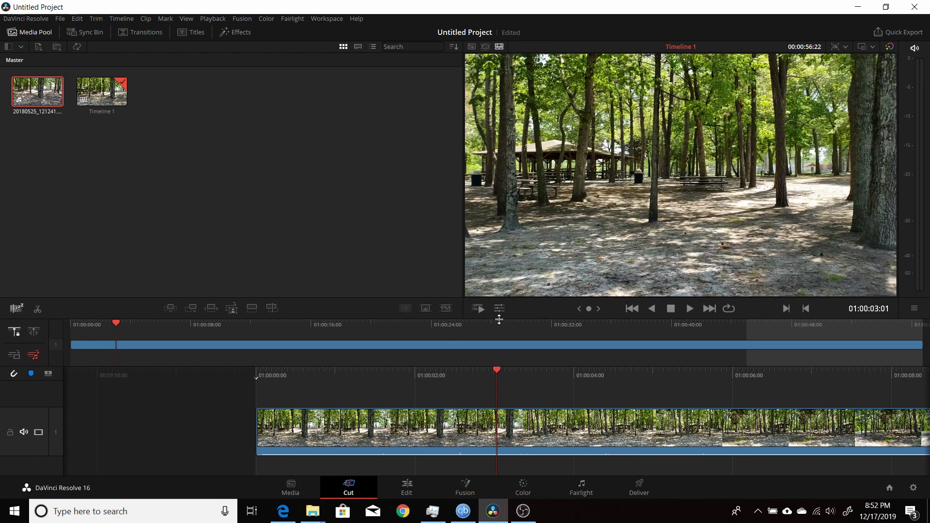
mouse_move(500, 320)
left_mouse_down()
mouse_move(502, 256)
mouse_move(509, 357)
mouse_move(500, 247)
mouse_move(510, 323)
left_mouse_up()
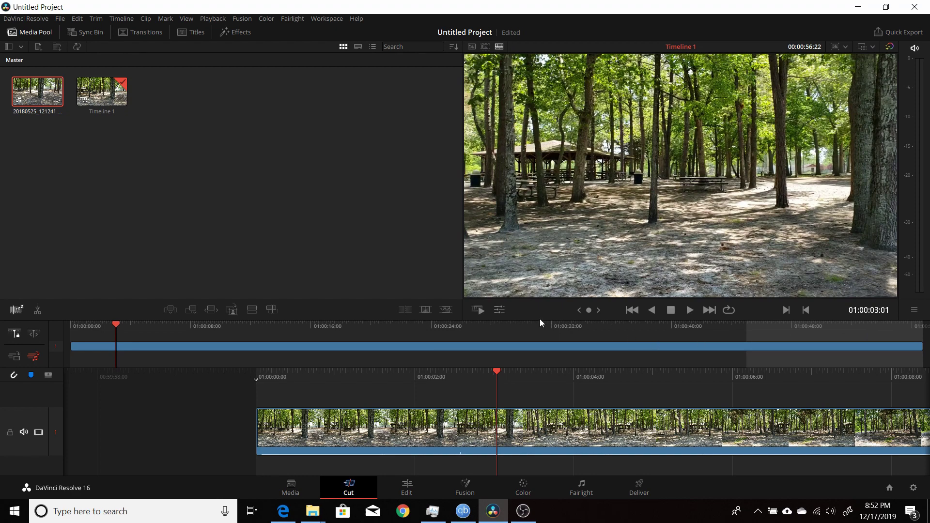
mouse_move(539, 319)
left_mouse_down()
mouse_move(544, 240)
mouse_move(544, 309)
left_mouse_up()
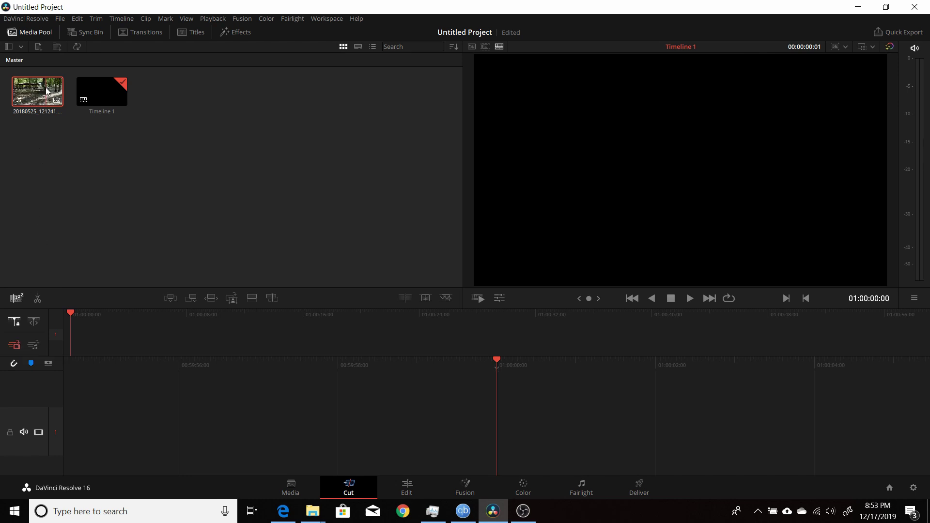
Step: Undo the full park clip edit and re-add only its audio with the Audio Only toggle
left_click_drag(43, 90, 521, 444)
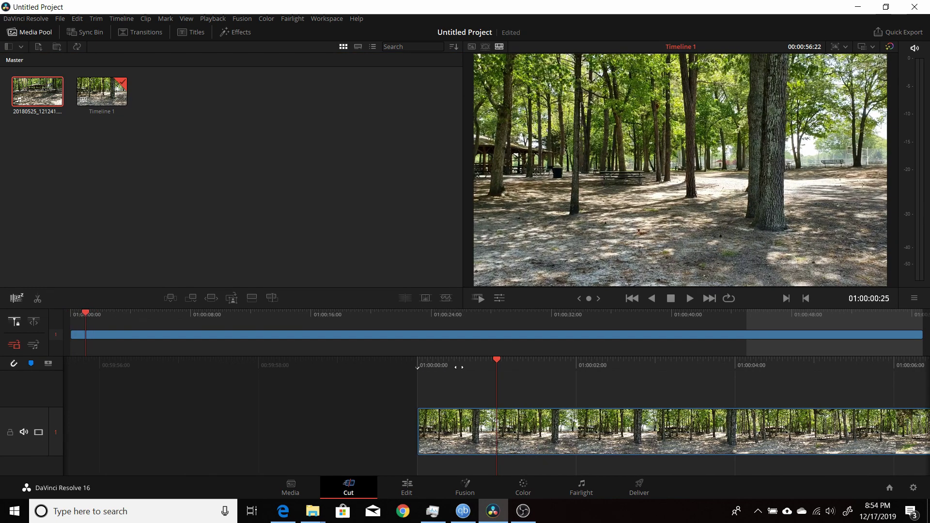
key("ctrl+z")
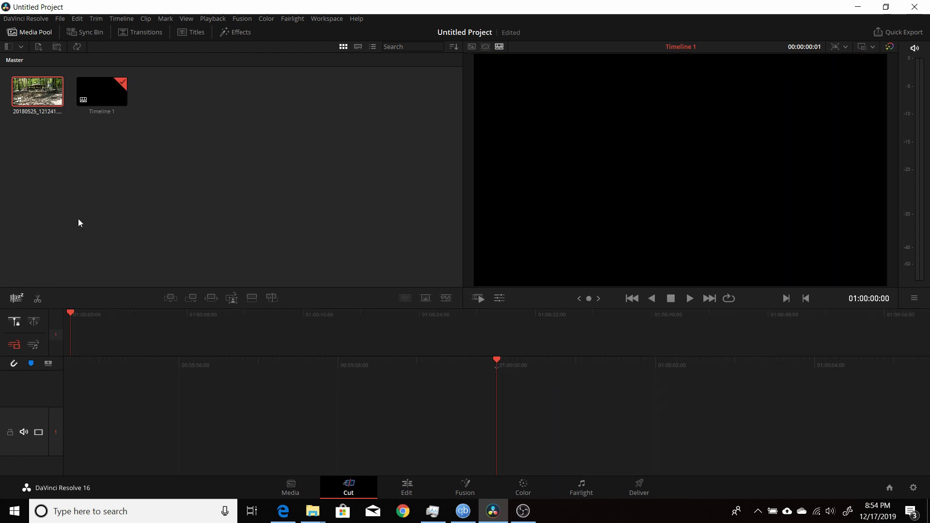
left_click(33, 345)
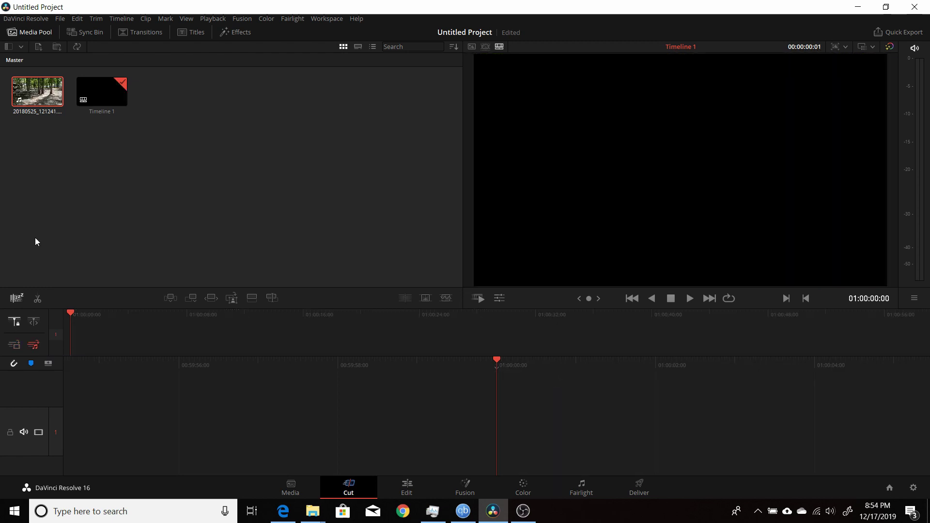
left_click_drag(32, 104, 499, 461)
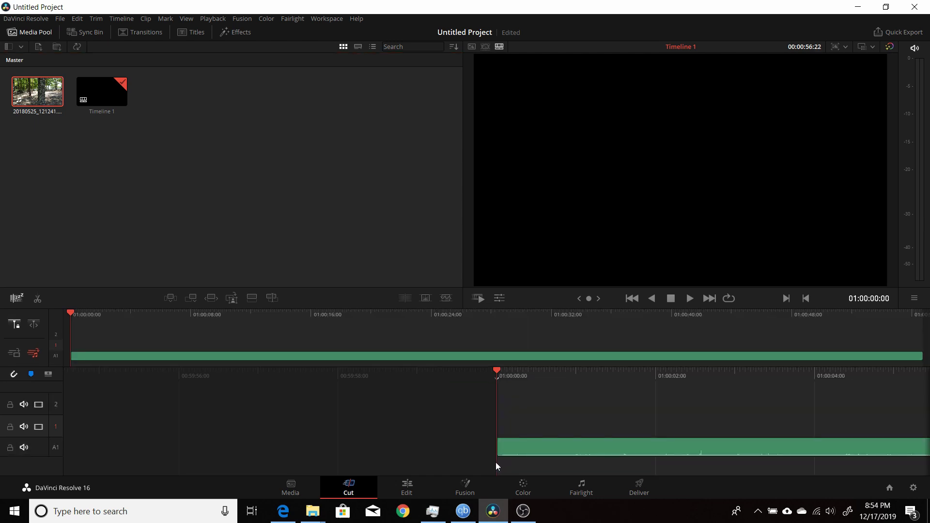
Step: Play back the audio-only timeline on the Cut page and then the Edit page
key("space")
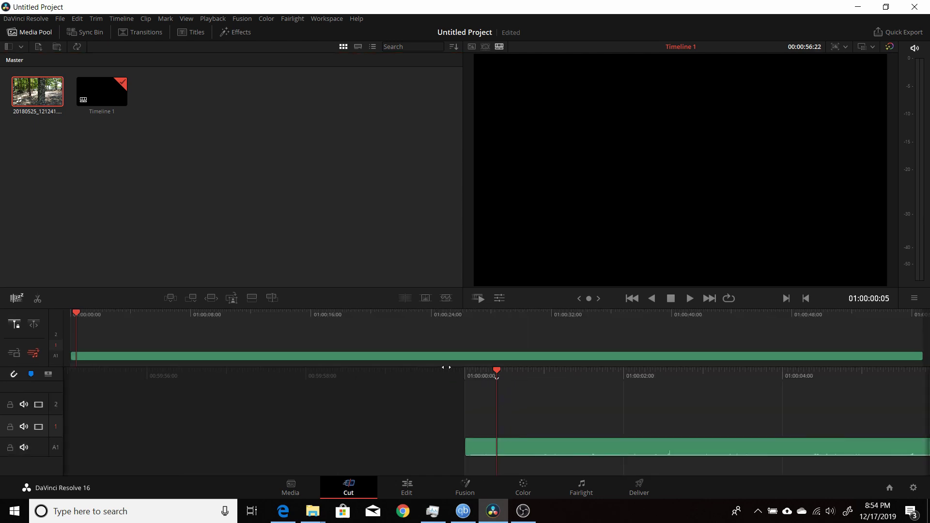
left_click(408, 486)
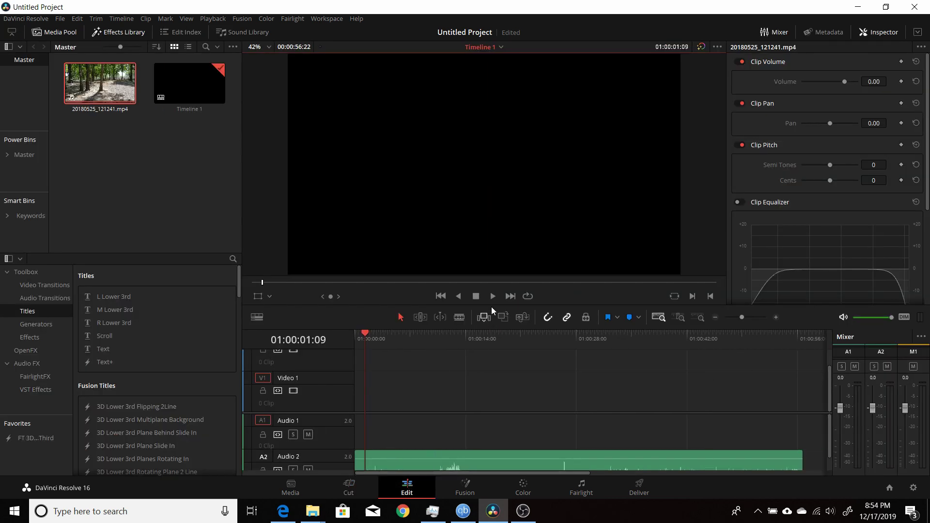
left_click(493, 292)
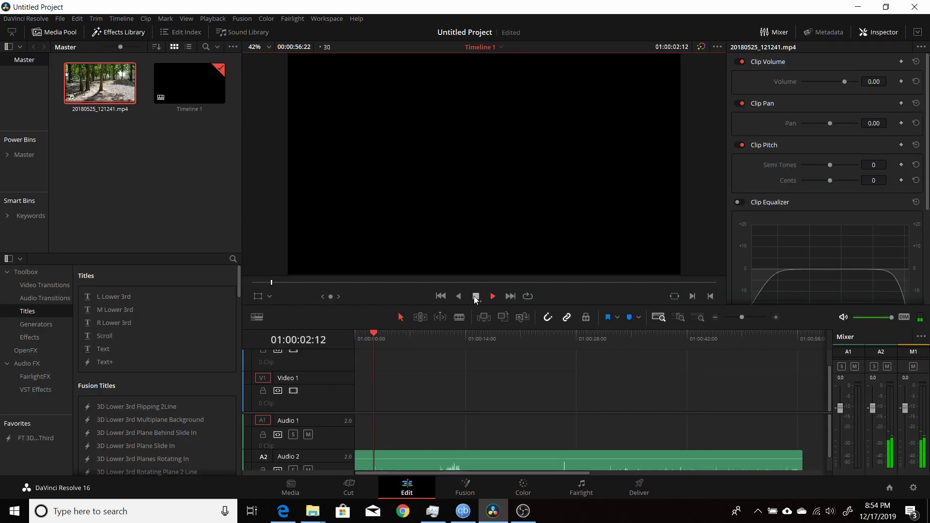
left_click(476, 296)
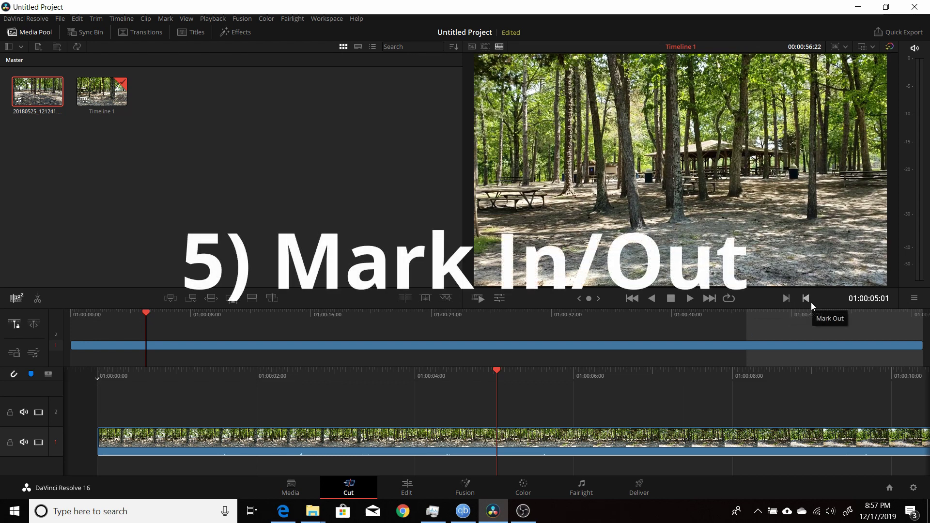
Step: Mark In at 01:00:03:22 and Mark Out at 01:00:07:15 on the park clip
left_click_drag(490, 374, 593, 373)
left_click(789, 298)
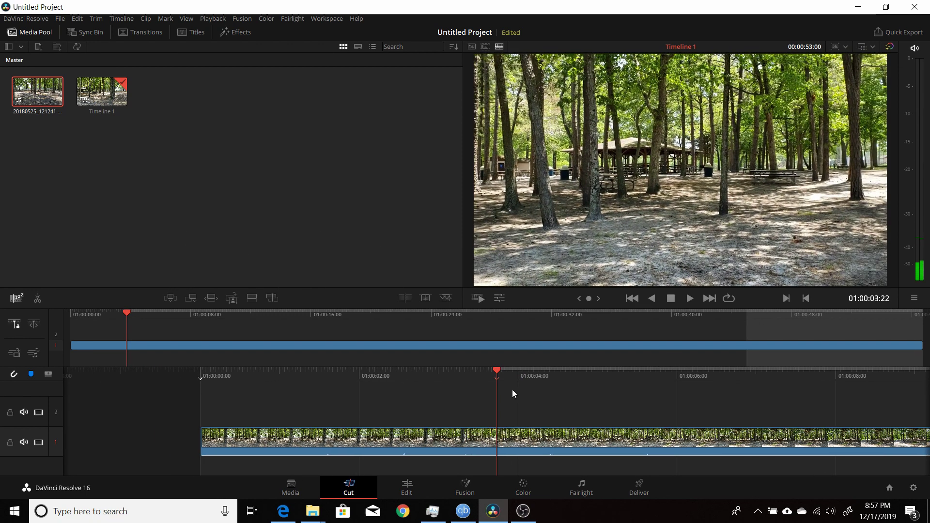
left_click_drag(588, 373, 289, 361)
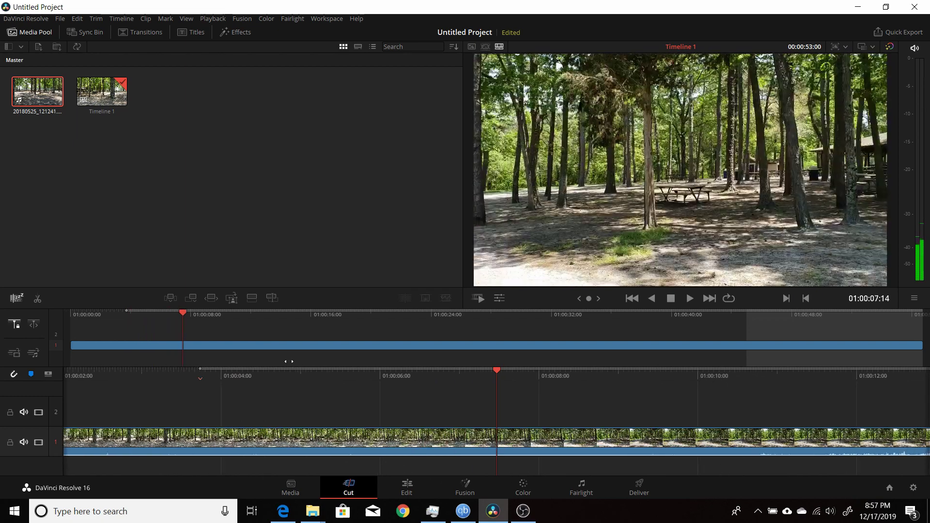
left_click(805, 299)
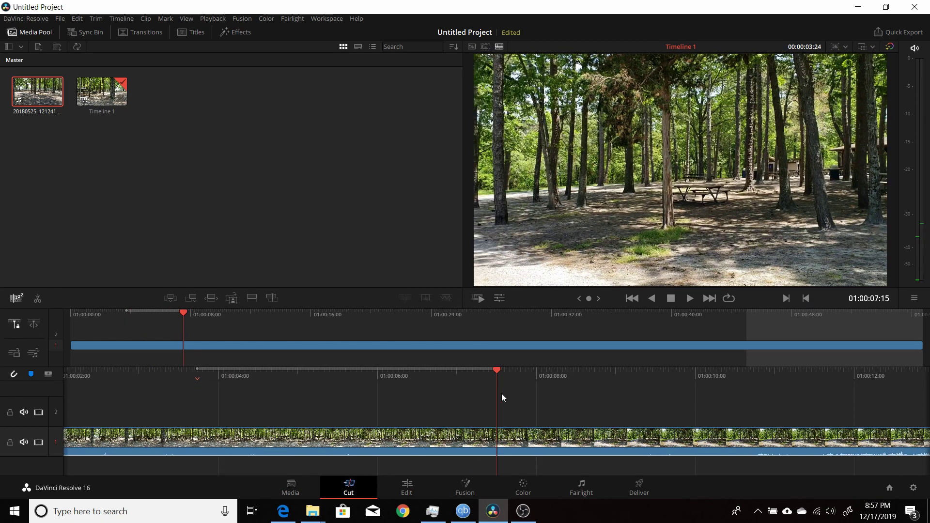
left_click_drag(393, 378, 453, 379)
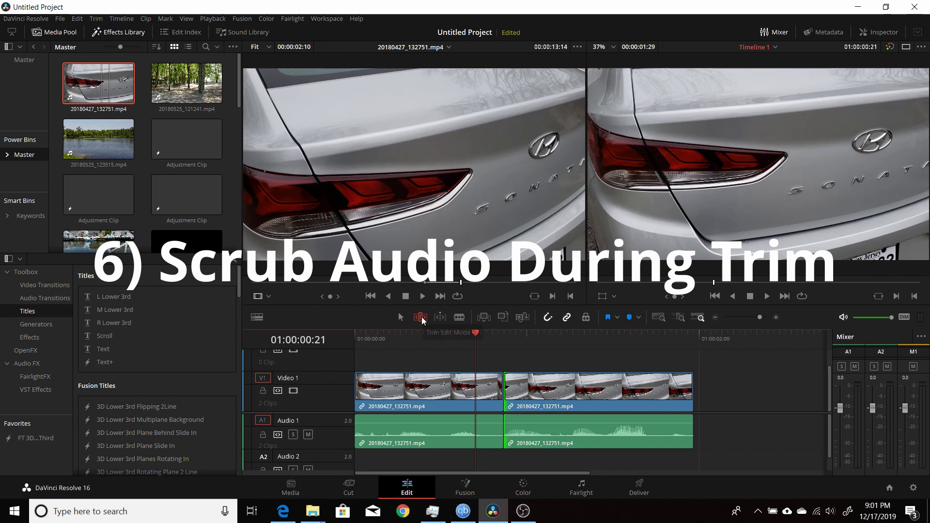
Step: Trim the second car clip's start in Trim Edit Mode, then return to the Selection tool
left_click(421, 317)
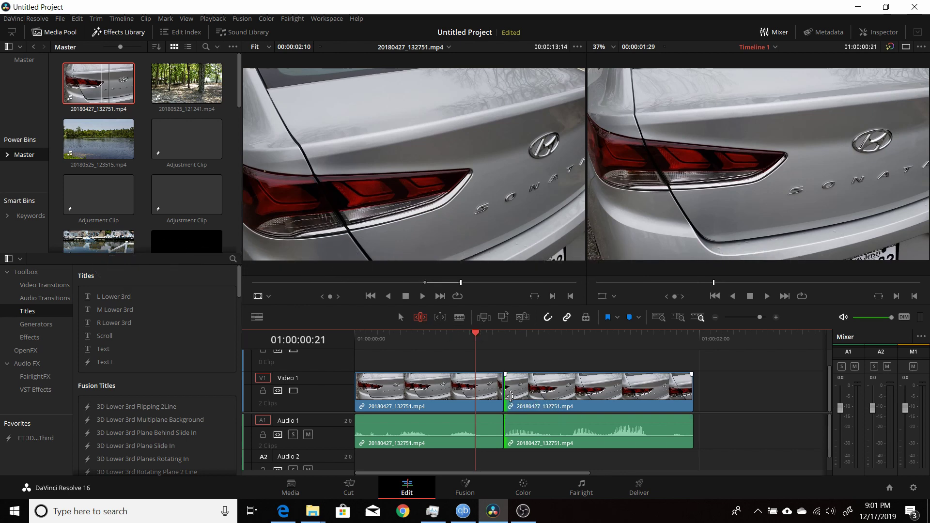
left_click_drag(511, 396, 534, 405)
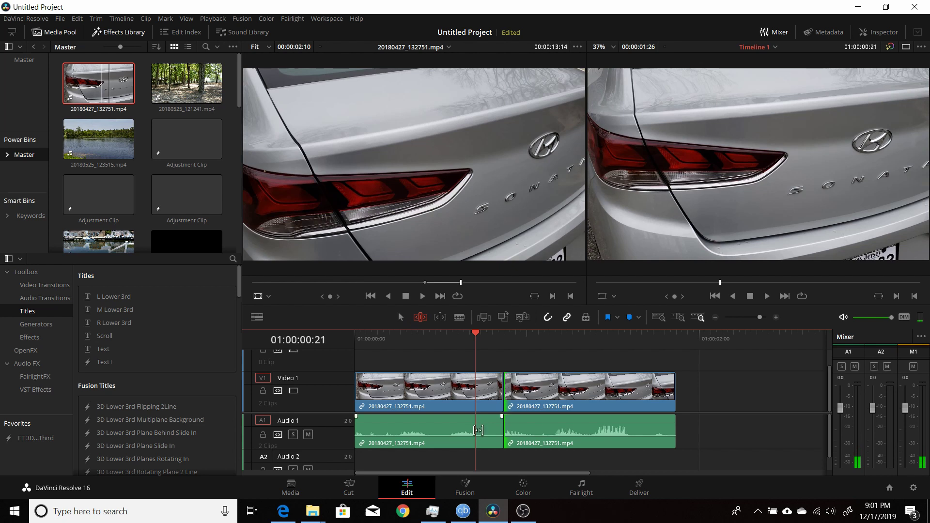
left_click(400, 318)
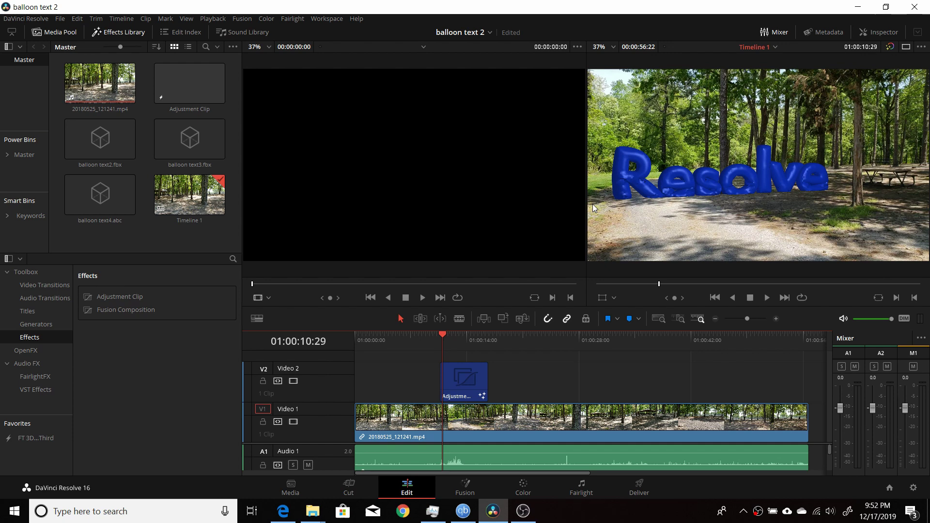
Step: Scrub the balloon text 2 timeline from 01:00:10:21 to where the Resolve lettering deflates
left_click(440, 334)
mouse_move(448, 333)
left_mouse_down()
mouse_move(458, 336)
mouse_move(450, 330)
left_mouse_up()
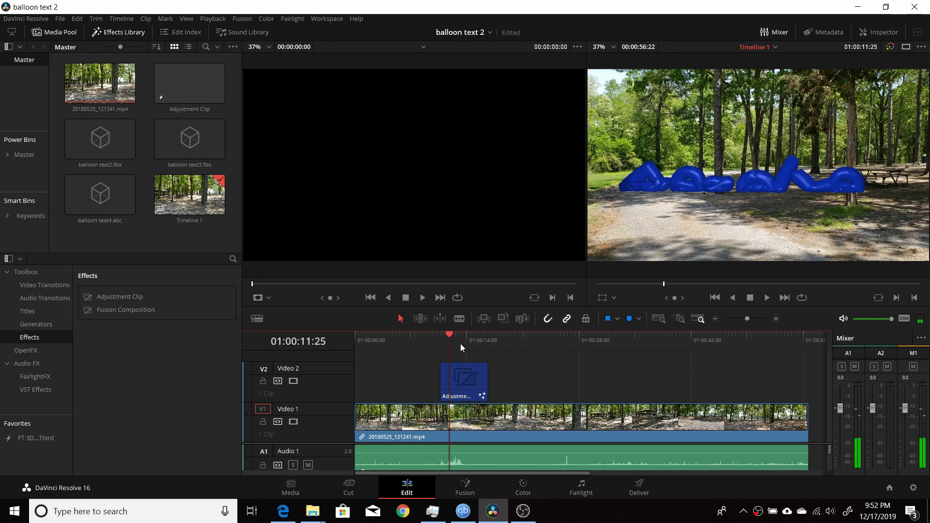